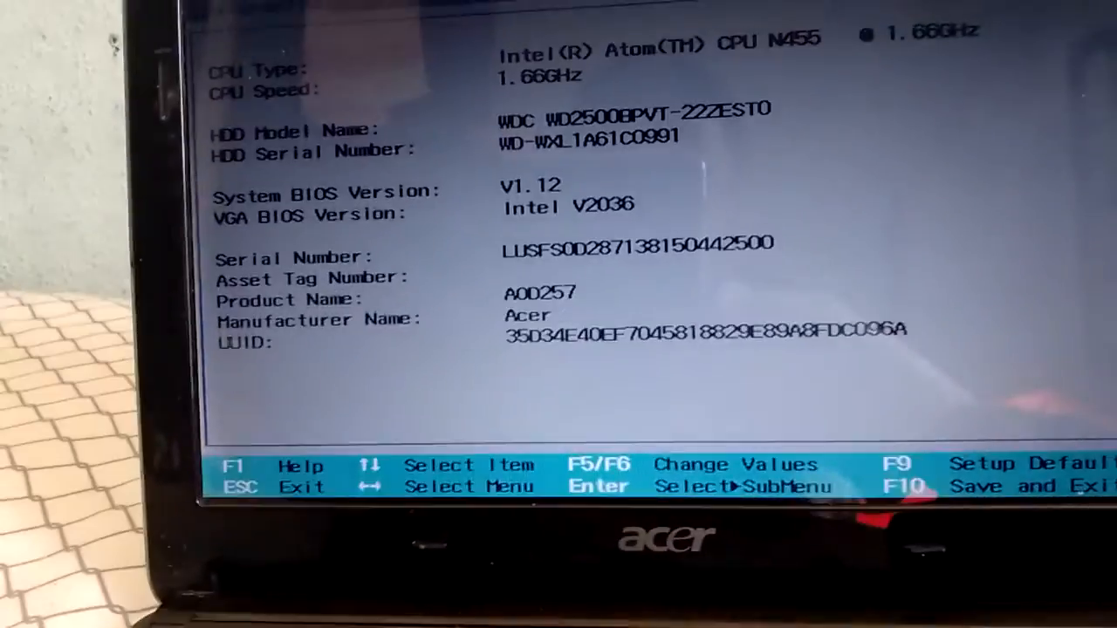
Save the BIOS settings with F10, confirm Yes, and reboot into Windows Error Recovery
key("Right")
key("Right")
key("Right")
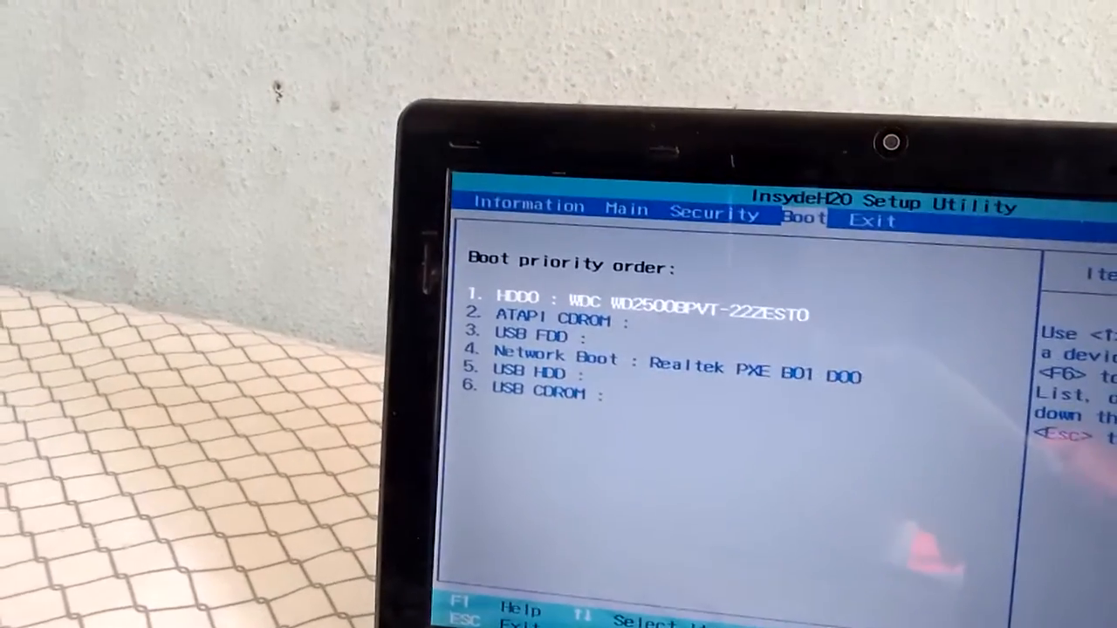
key("F10")
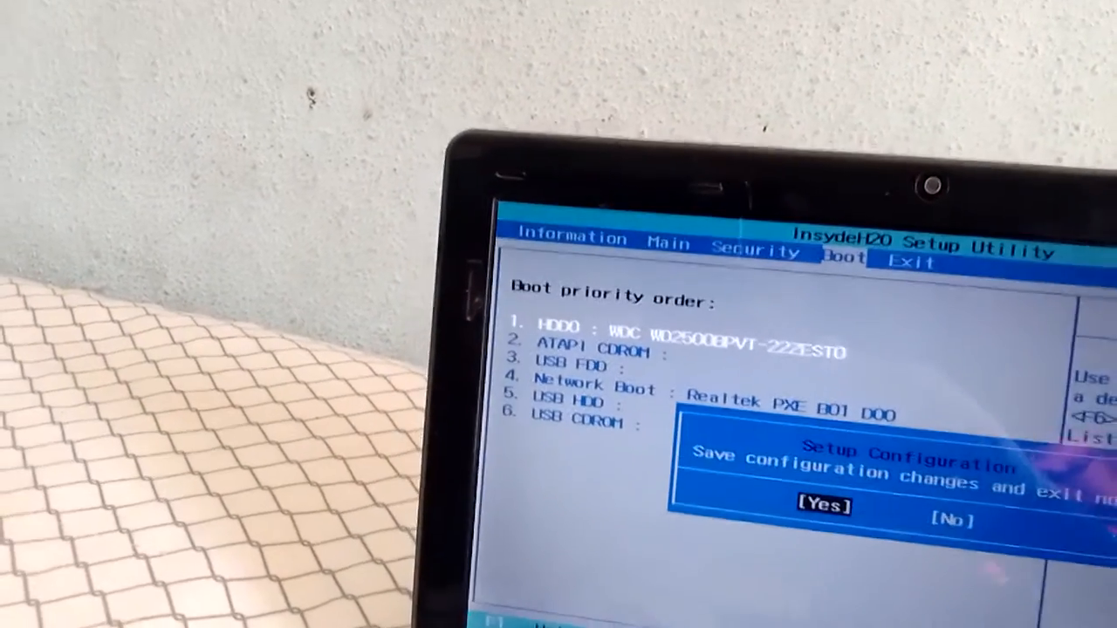
key("Right")
key("Left")
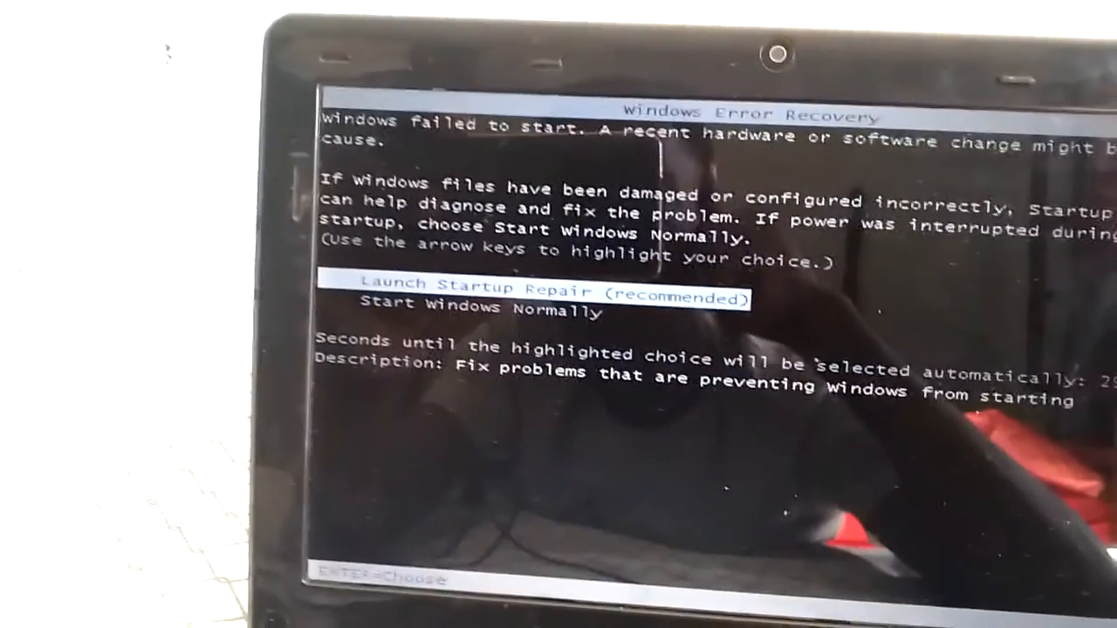
key("Down")
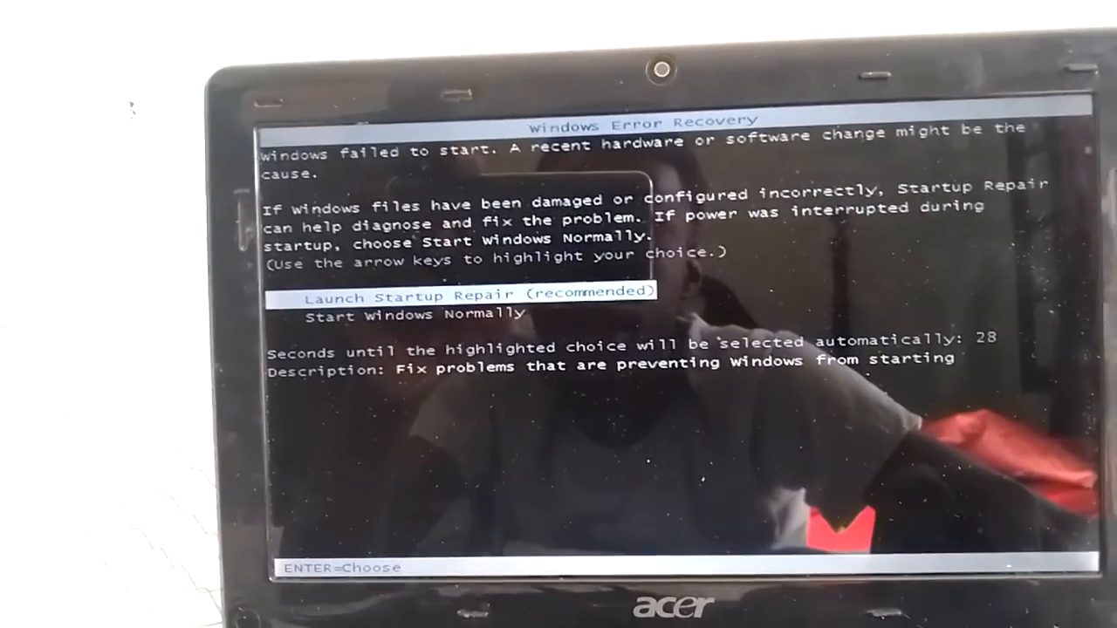
Highlight Start Windows Normally, stopping the automatic countdown
key("Down")
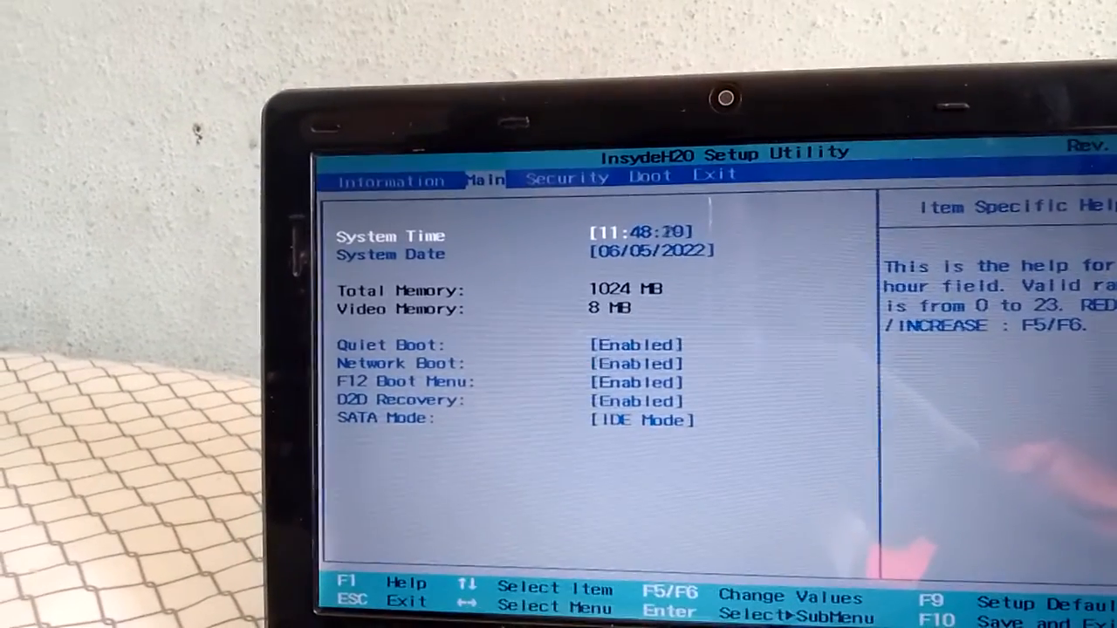
On the Main page, set F12 Boot Menu to Disabled
key("Left")
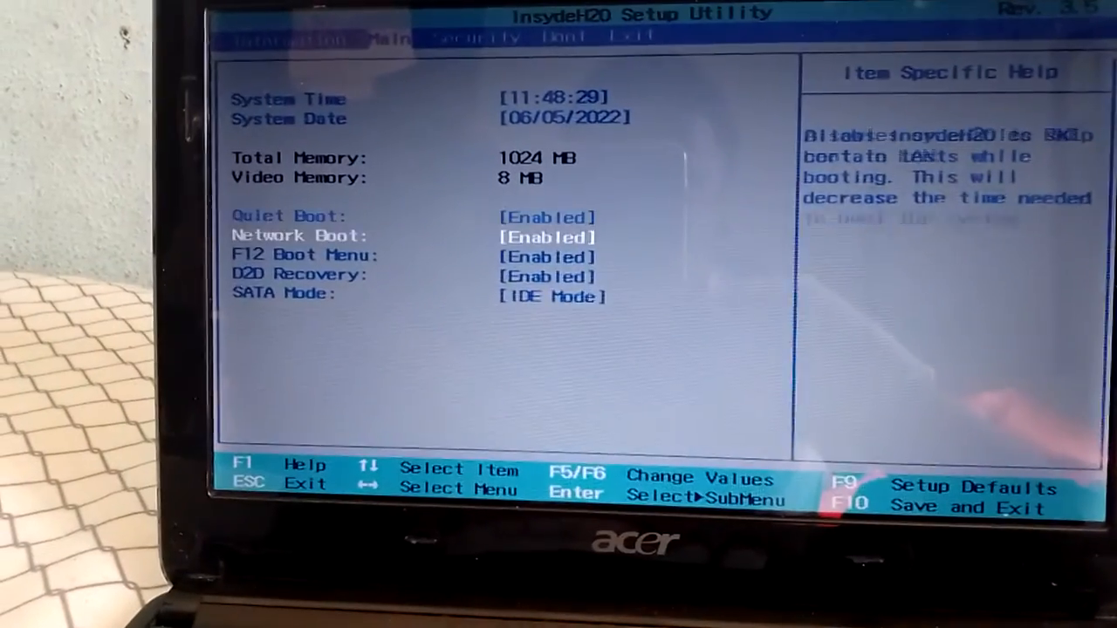
key("Down")
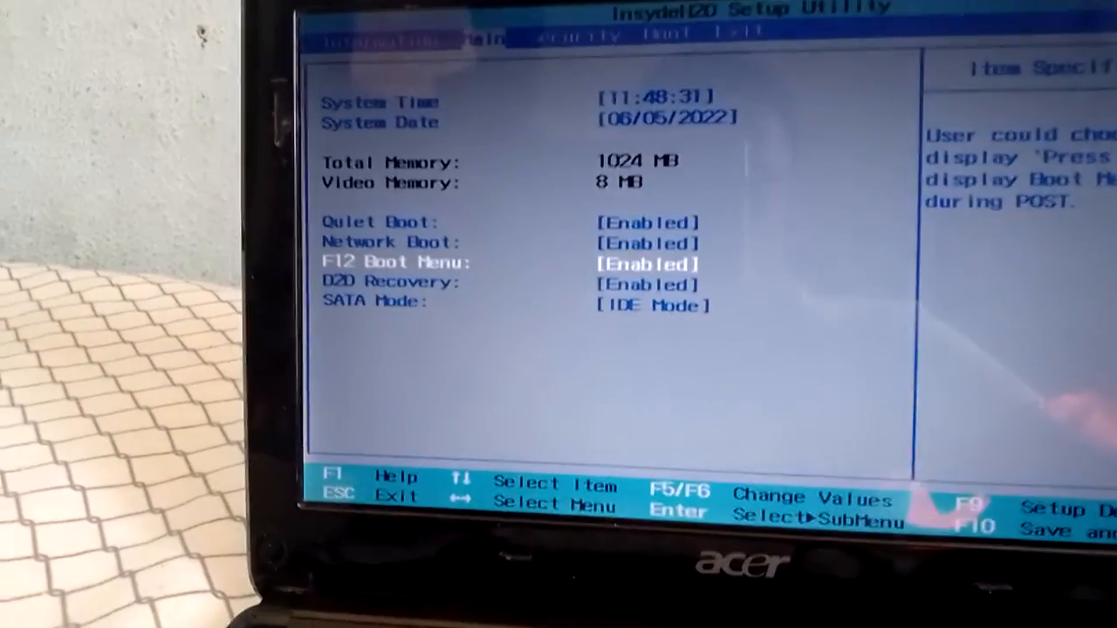
key("Return")
key("Up")
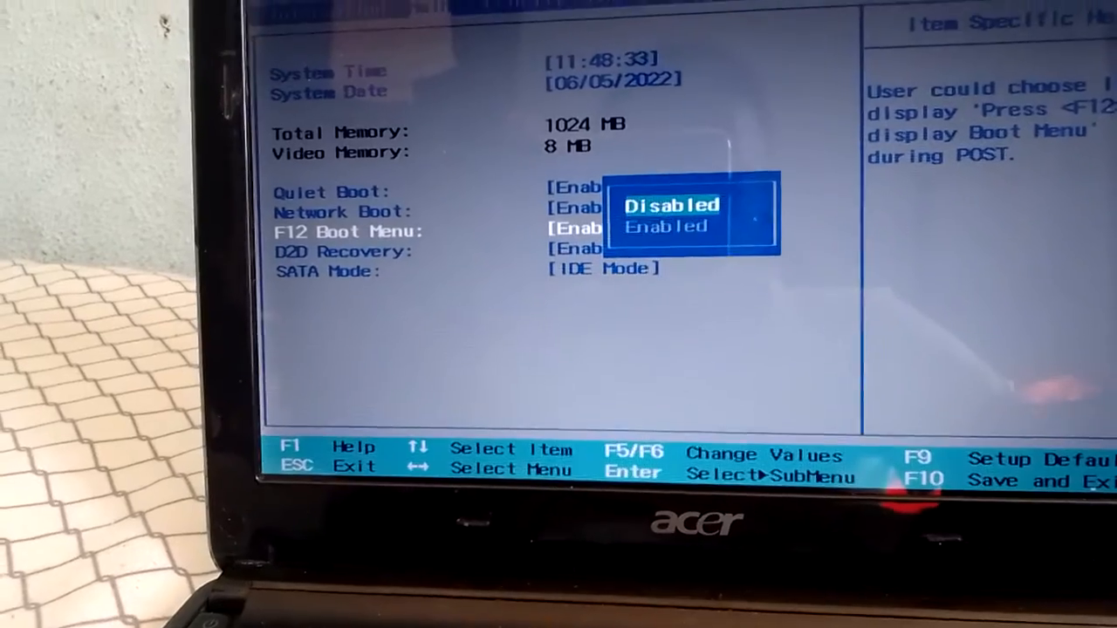
key("Return")
Set SATA Mode to AHCI Mode and request save-and-exit with F10
key("Down")
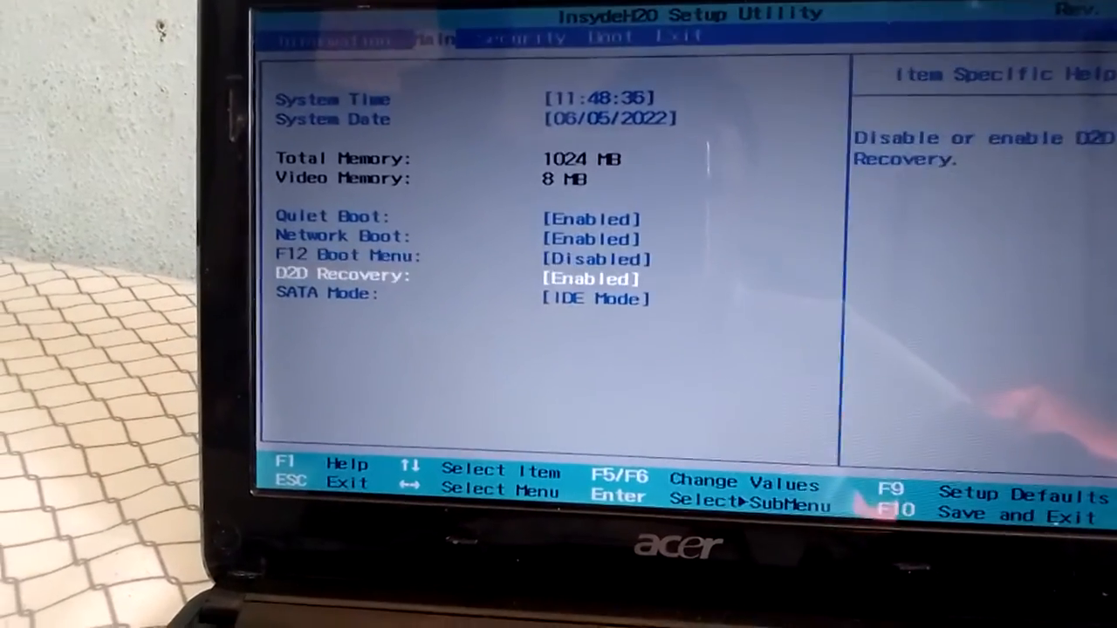
key("Down")
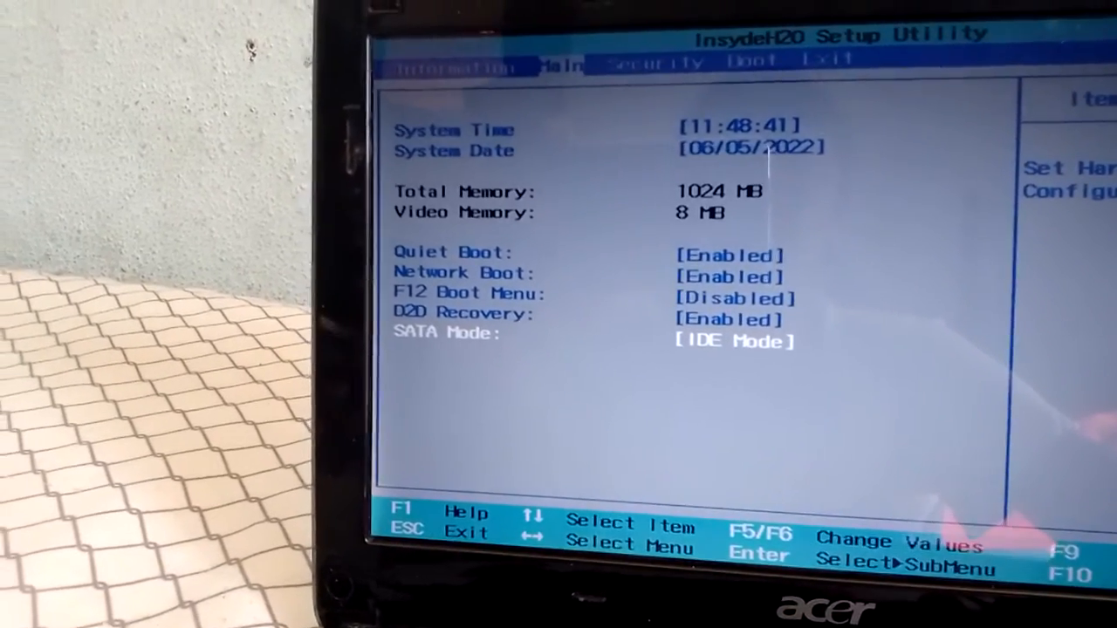
key("Return")
key("Down")
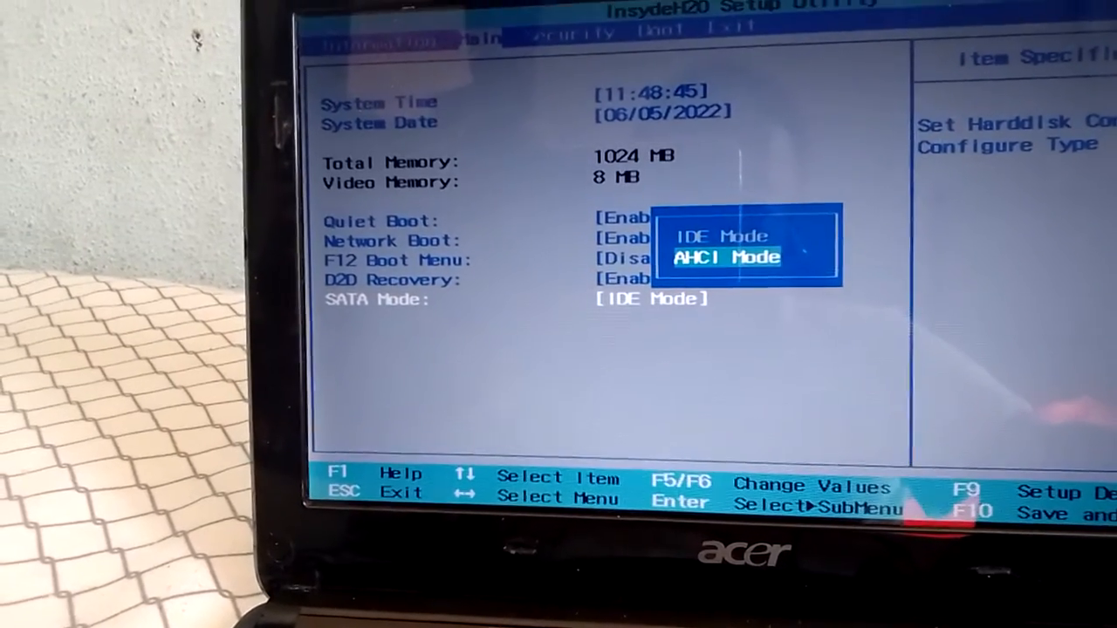
key("Return")
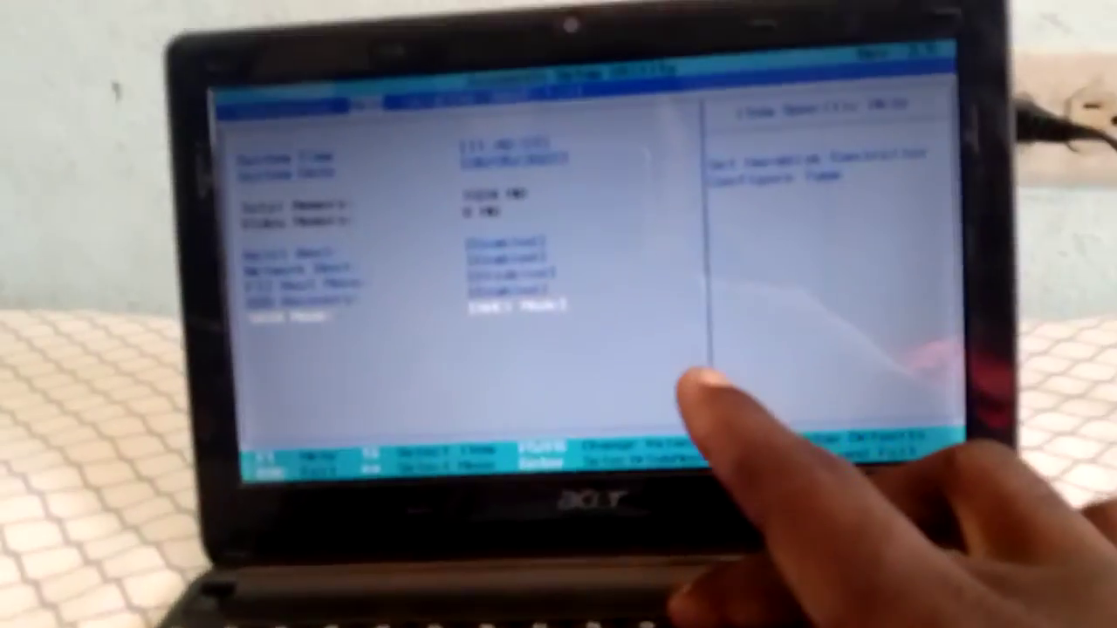
key("F10")
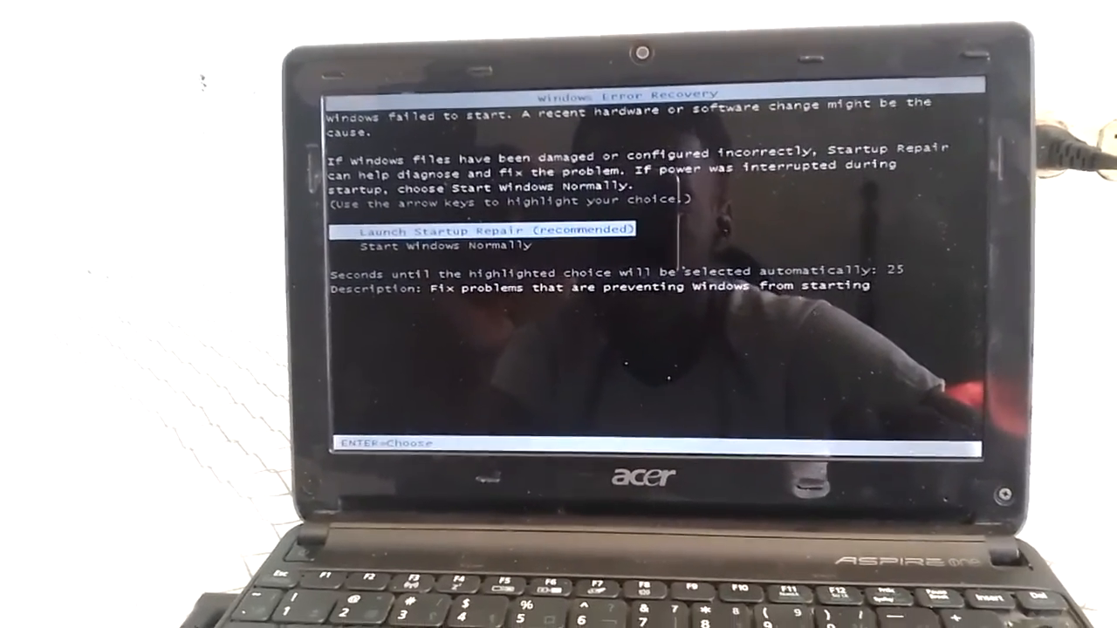
Start Windows Normally and let Windows 7 load to the desktop
key("Down")
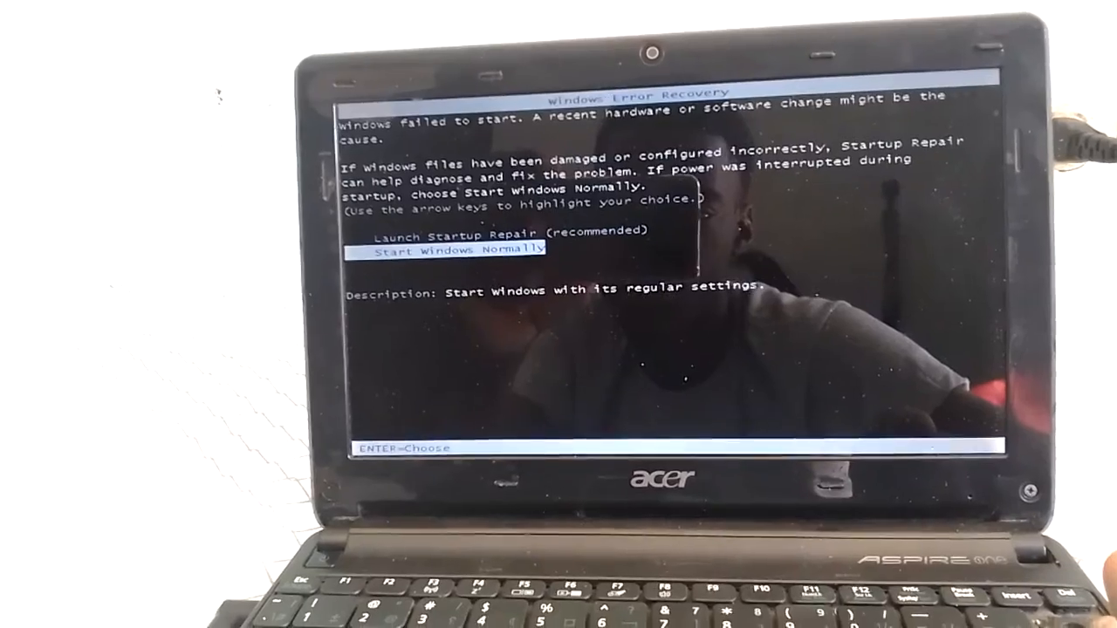
key("Return")
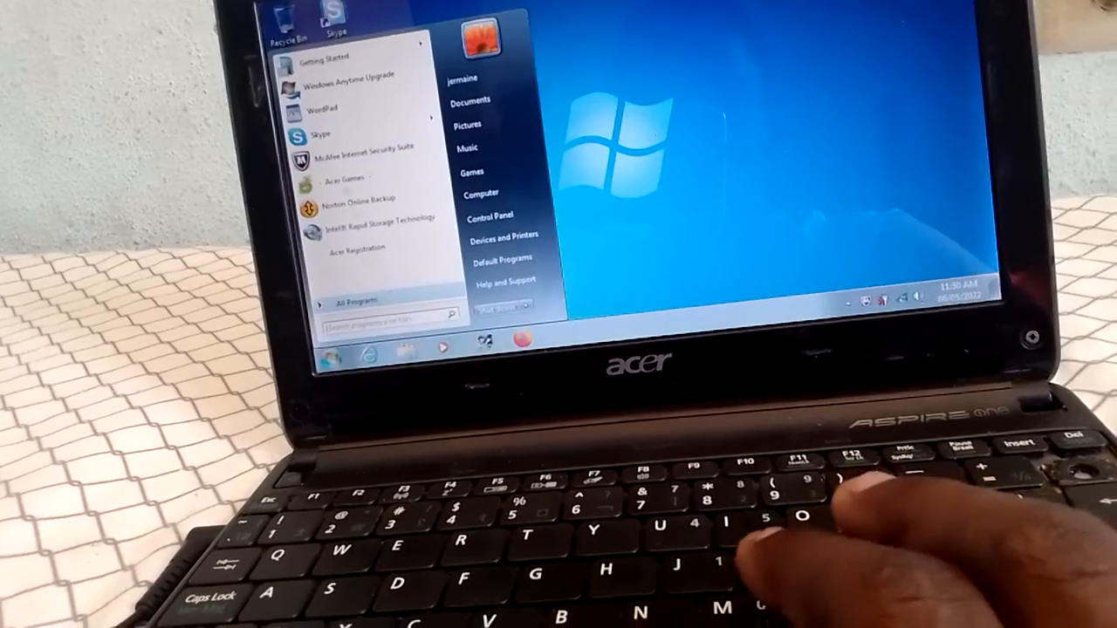
key("Escape")
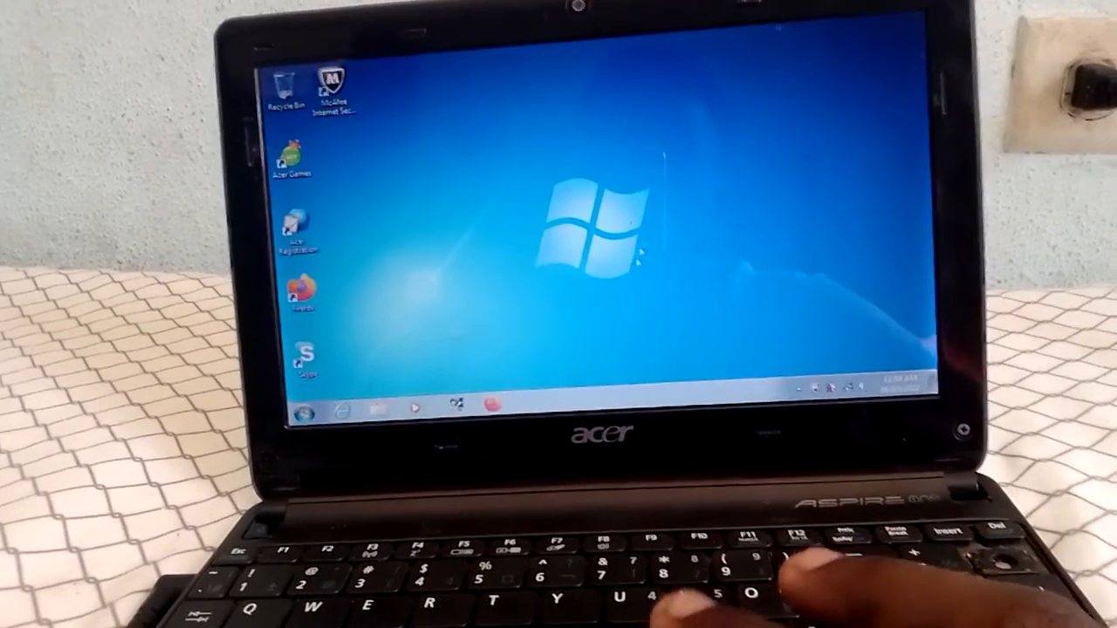
key("super")
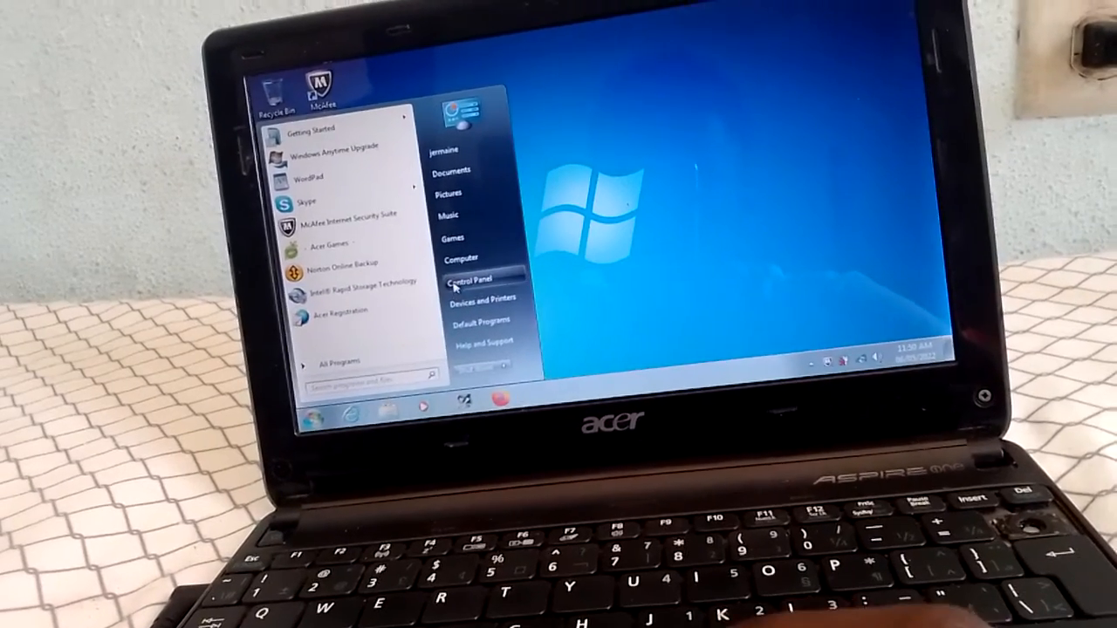
left_click(440, 280)
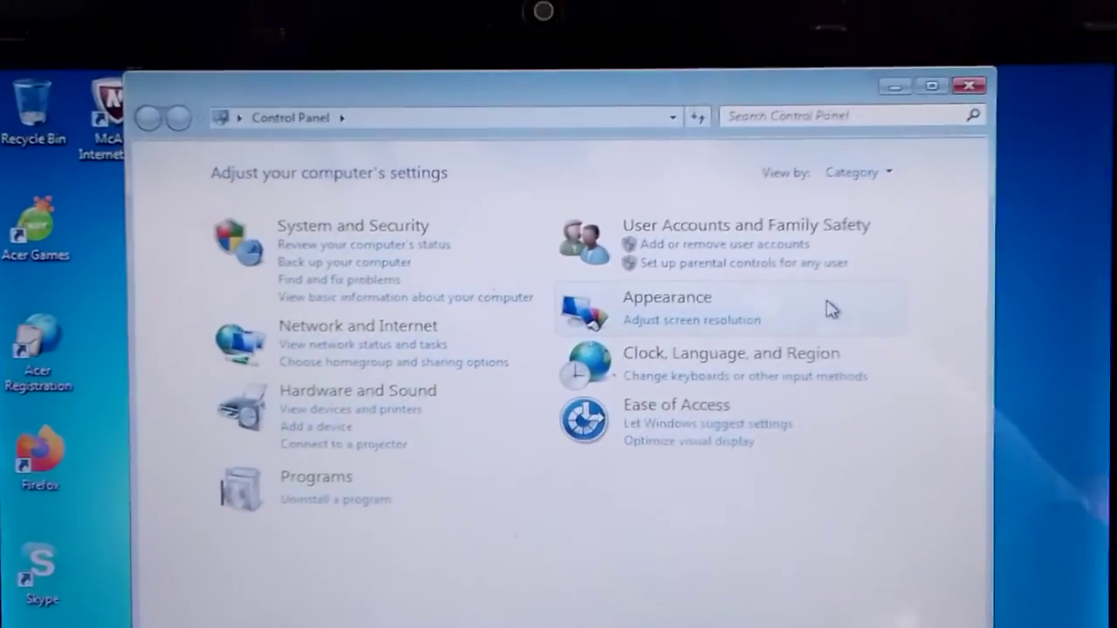
Open the Appearance category in Control Panel, then close the window back to the desktop
left_click(870, 251)
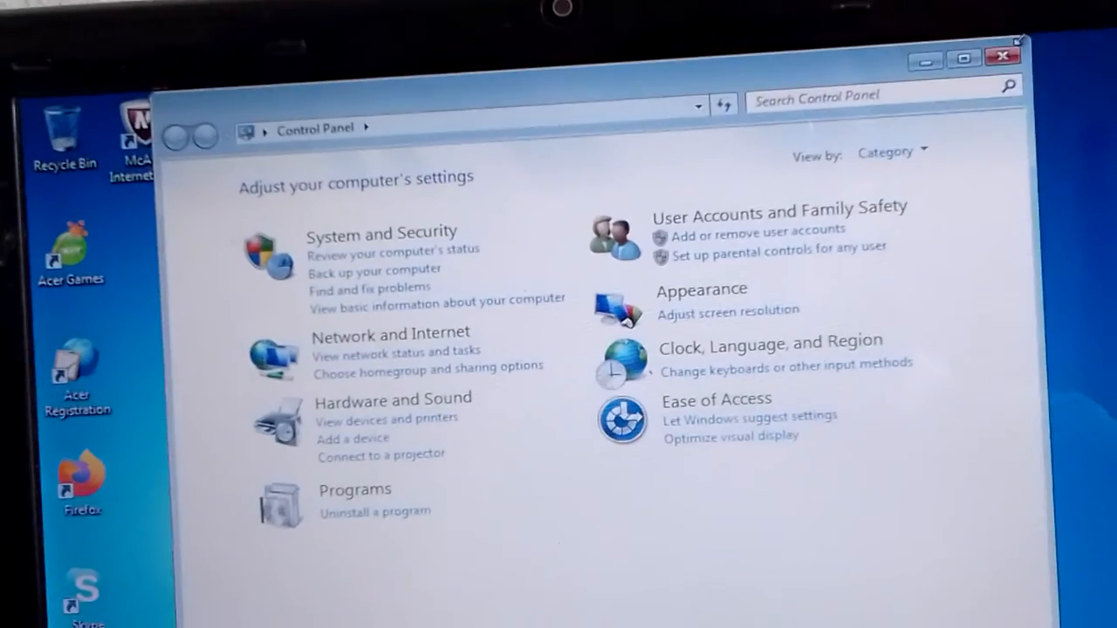
left_click(1015, 65)
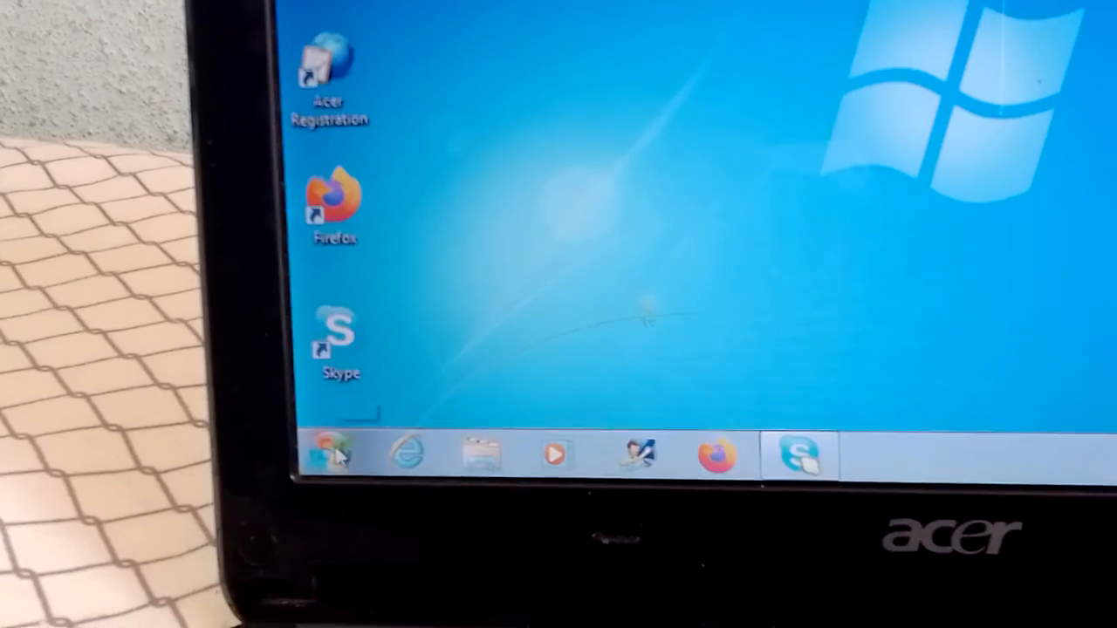
left_click(331, 454)
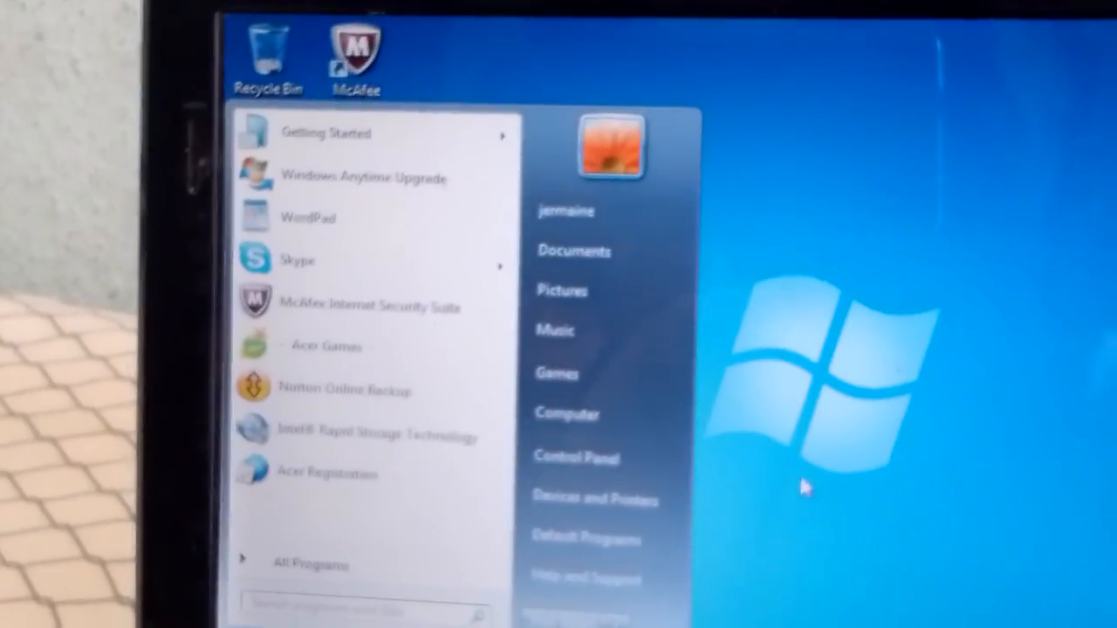
left_click(803, 486)
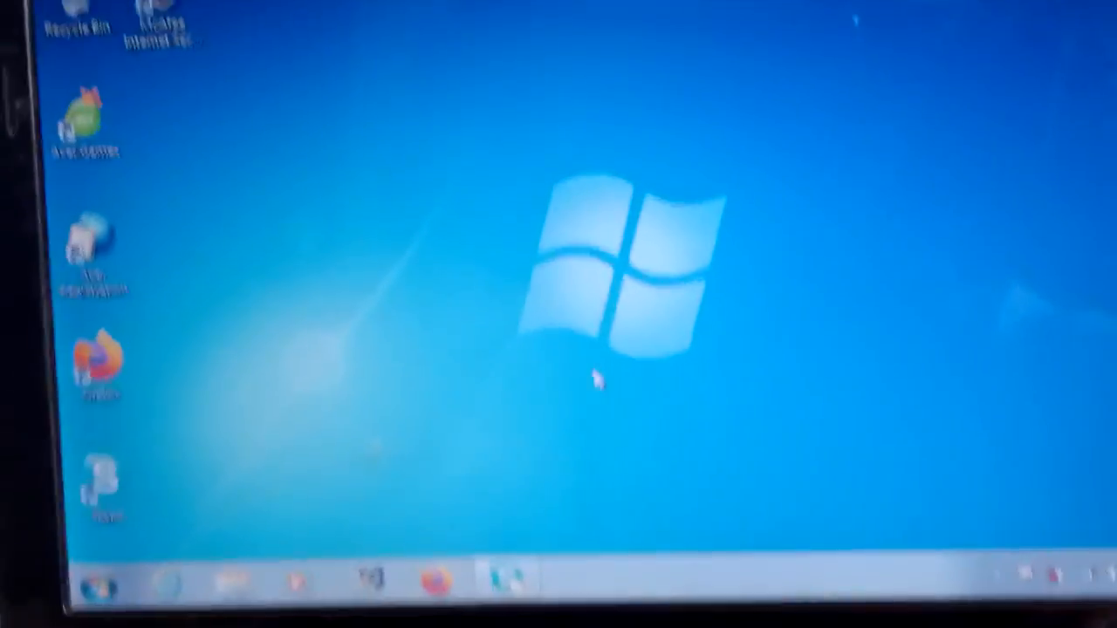